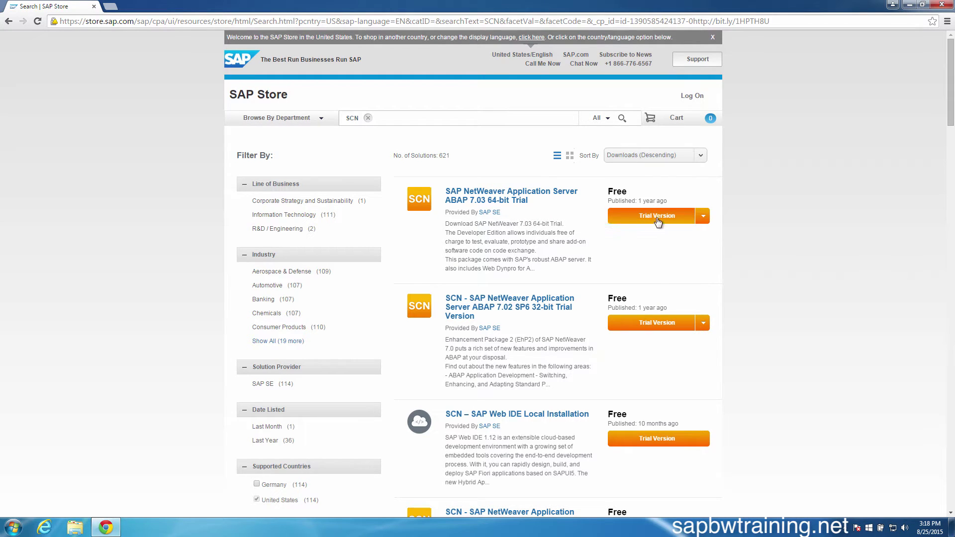
Request the ABAP 7.03 64-bit trial and enter contact details with Relationship with SAP set
click(678, 217)
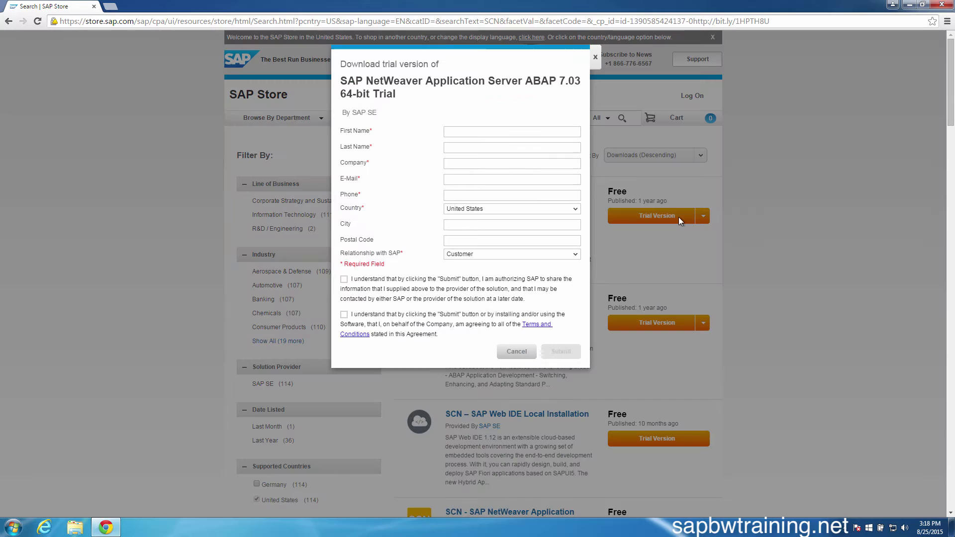
click(579, 164)
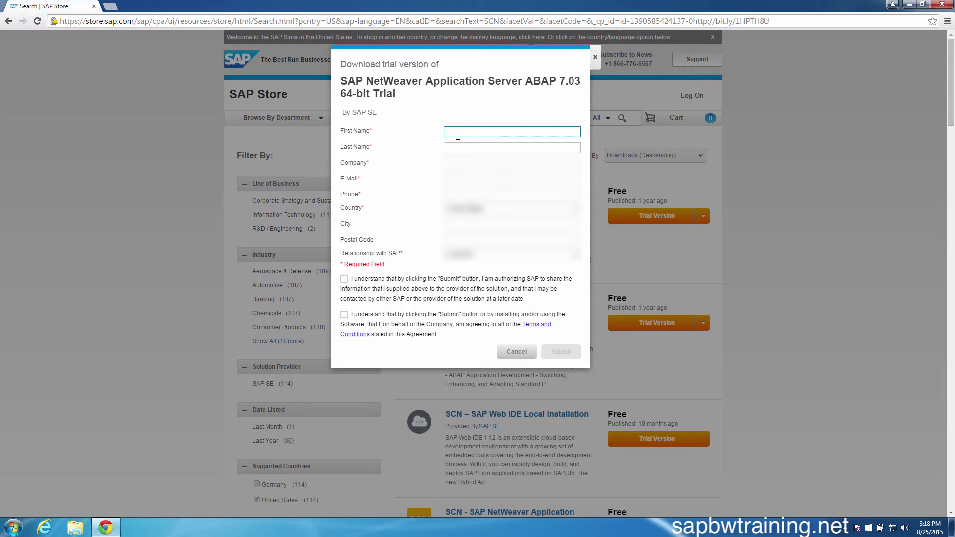
text(Rob)
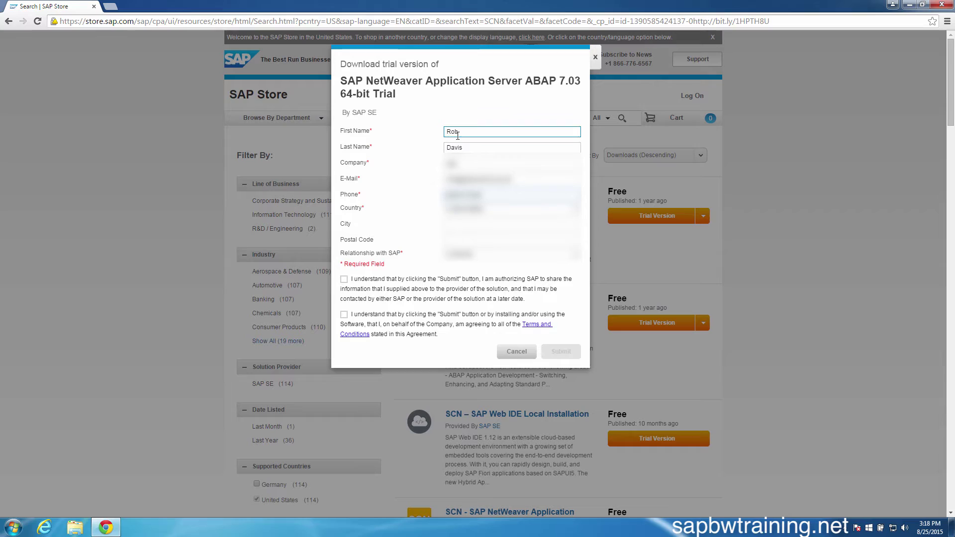
click(459, 169)
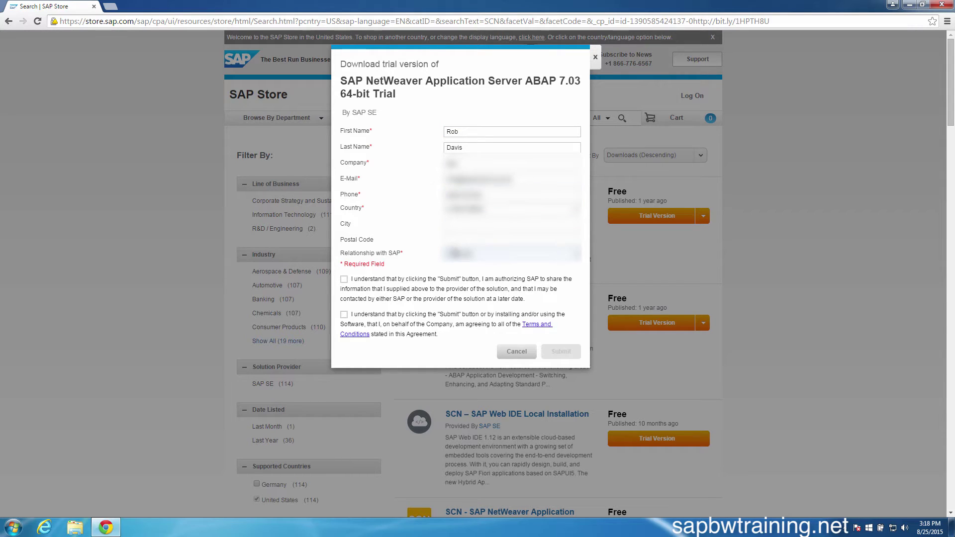
key(Down)
key(Tab)
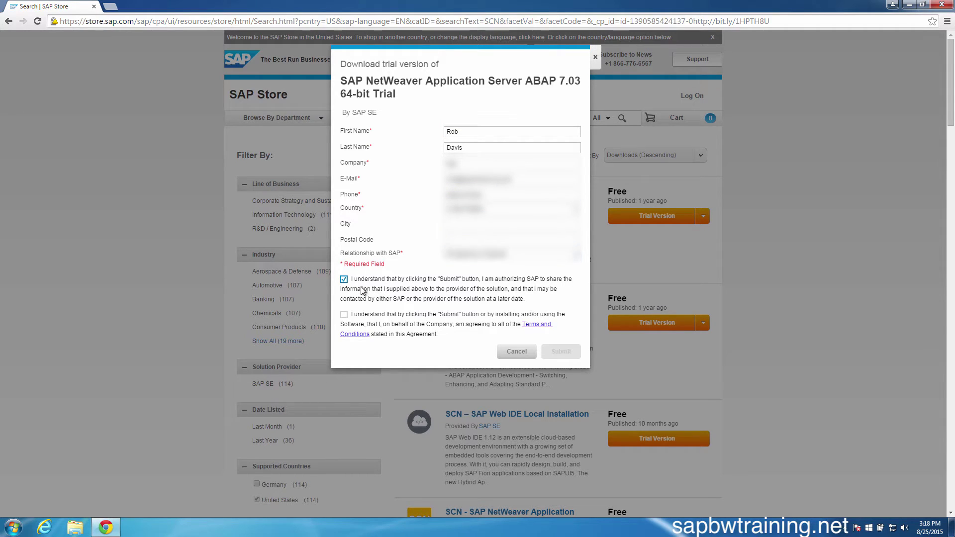
Accept the terms and conditions agreement and submit the trial download request
click(422, 320)
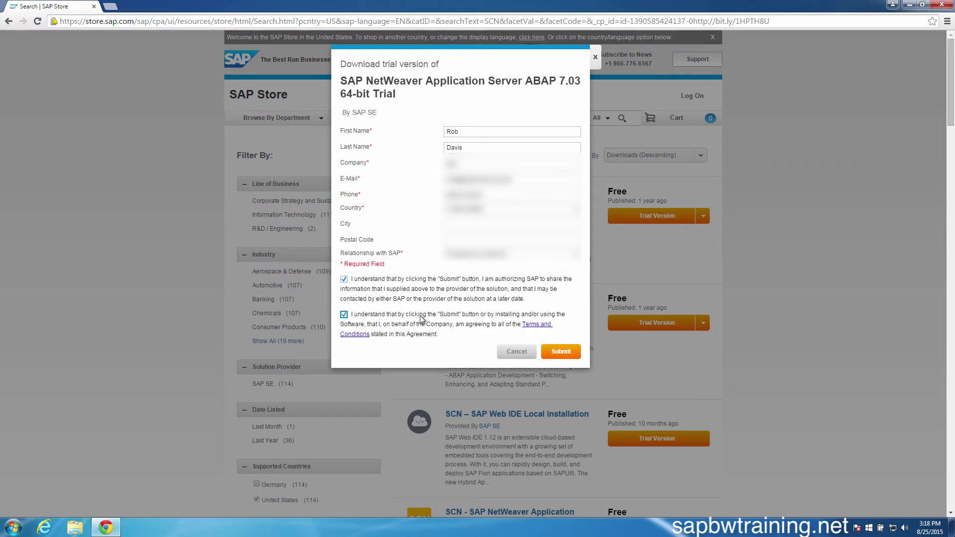
click(568, 354)
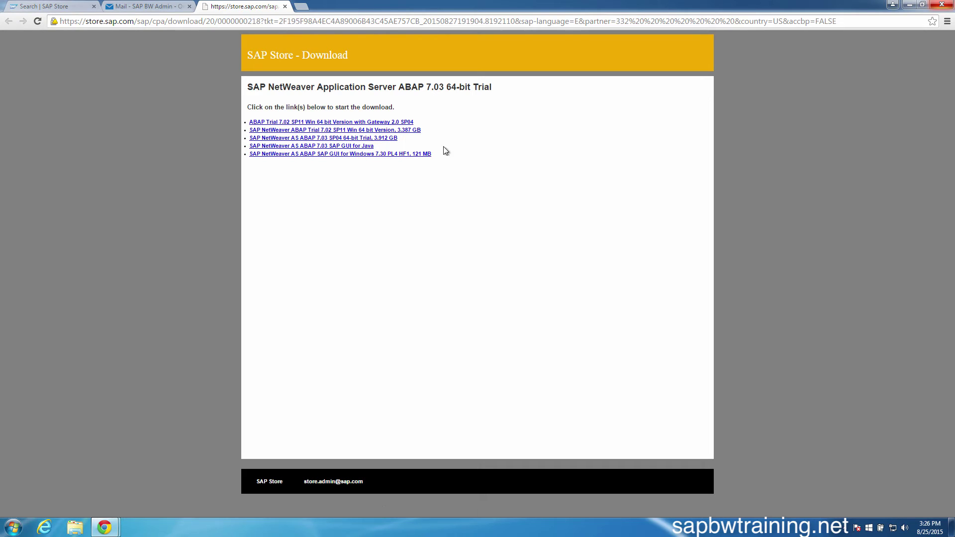
Download the SAP GUI for Windows 7.30 installer and the ABAP 7.03 SP04 64-bit trial archive
click(350, 160)
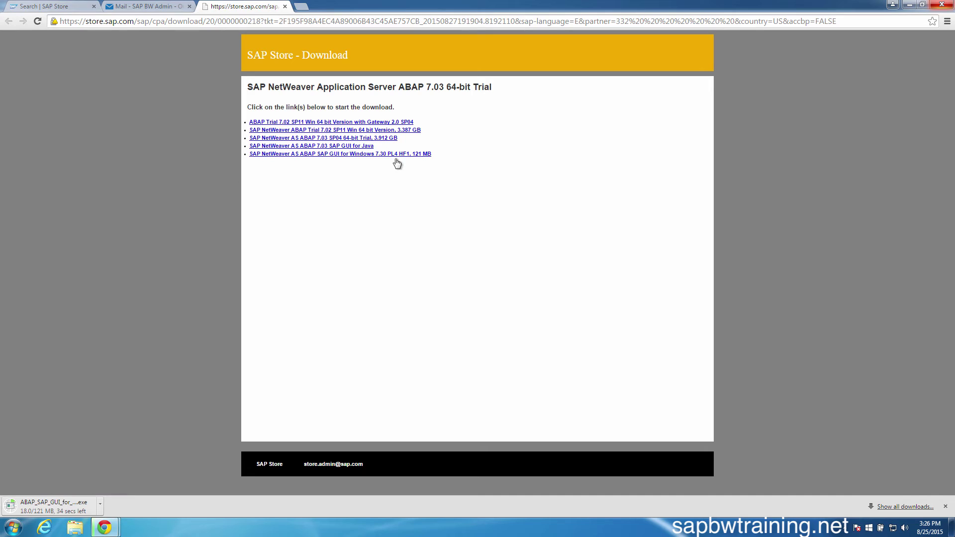
click(380, 139)
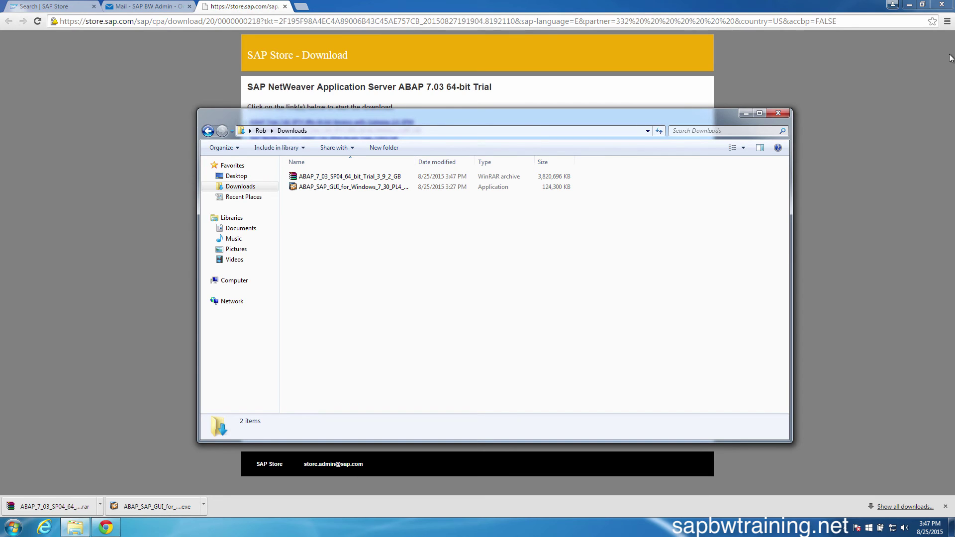
Extract the ABAP_7_03 .rar into a new ABAP_7_03_SP04_64_bit_Trial_3_9_2_GB folder in Downloads
click(379, 178)
click(328, 180)
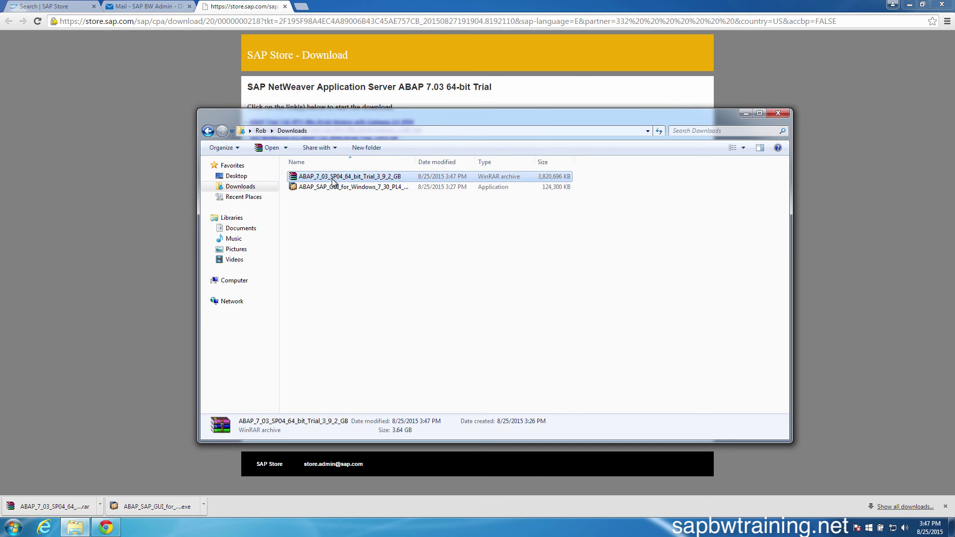
right_click(332, 179)
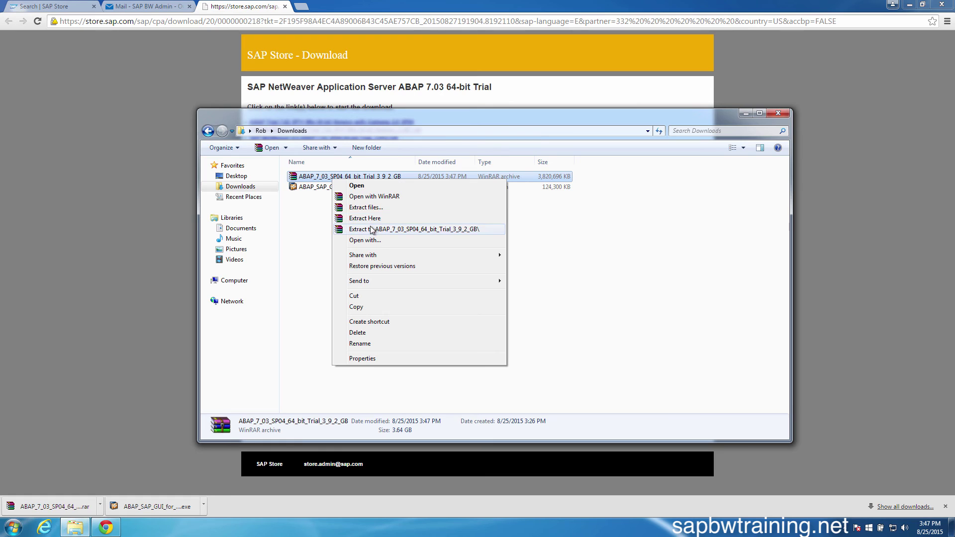
click(428, 231)
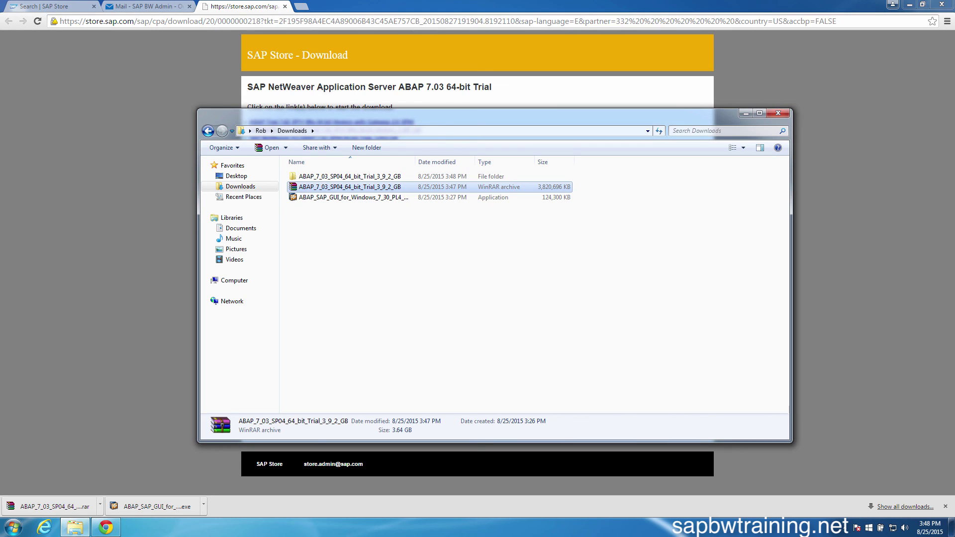
click(421, 254)
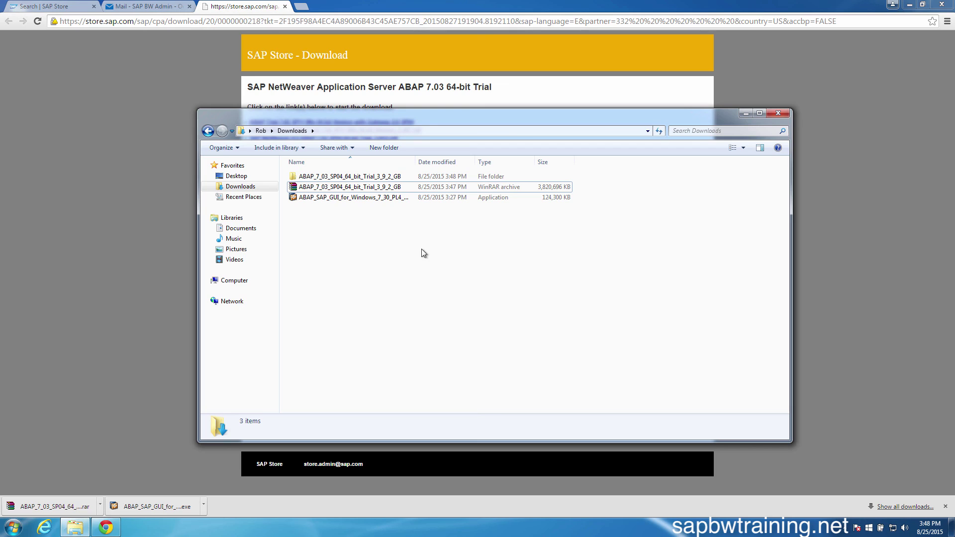